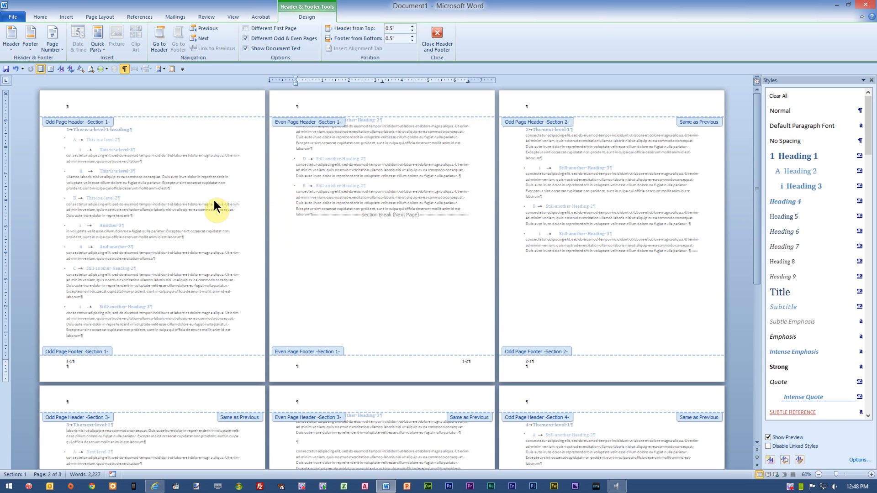
# Return to the document body and insert a Next Page section break before the first level 1 heading
pyautogui.doubleClick(159, 211)
pyautogui.click(119, 182)
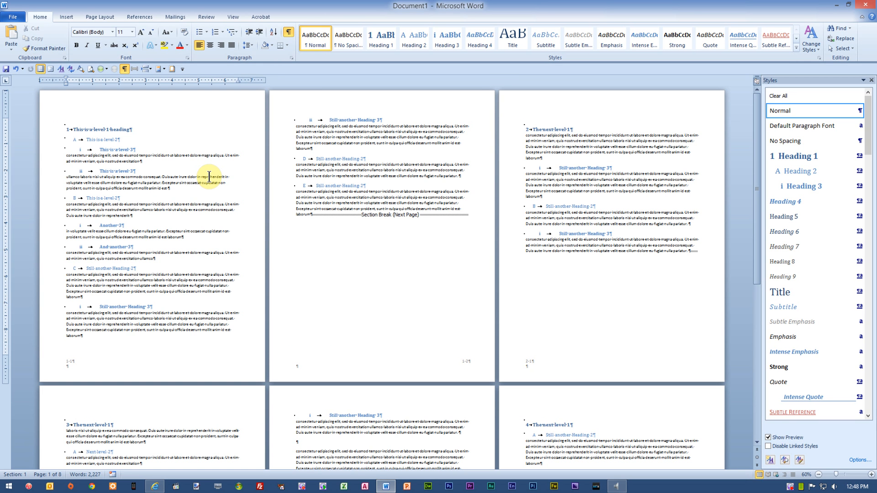
pyautogui.hotkey('ctrl', 'Home')
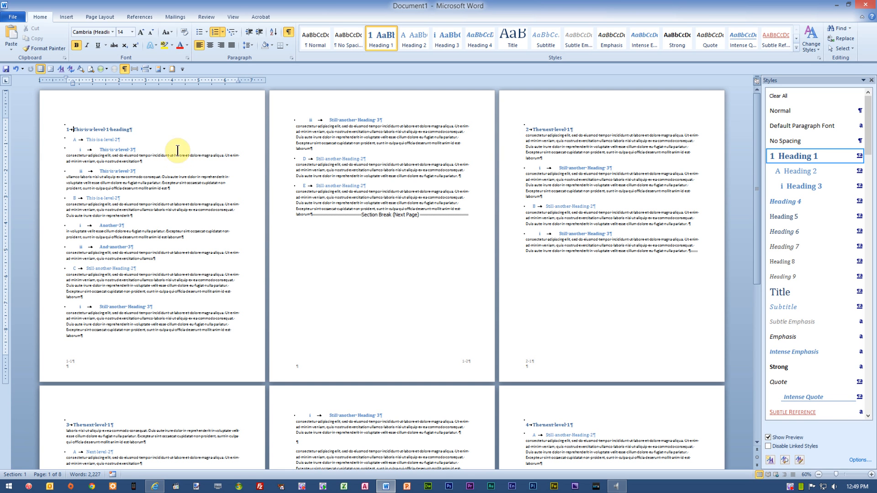
pyautogui.click(103, 17)
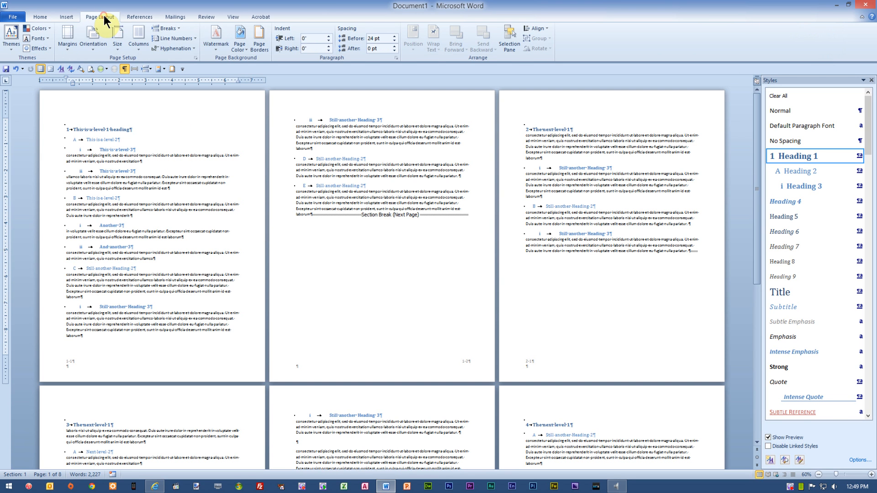
pyautogui.click(175, 29)
pyautogui.click(195, 140)
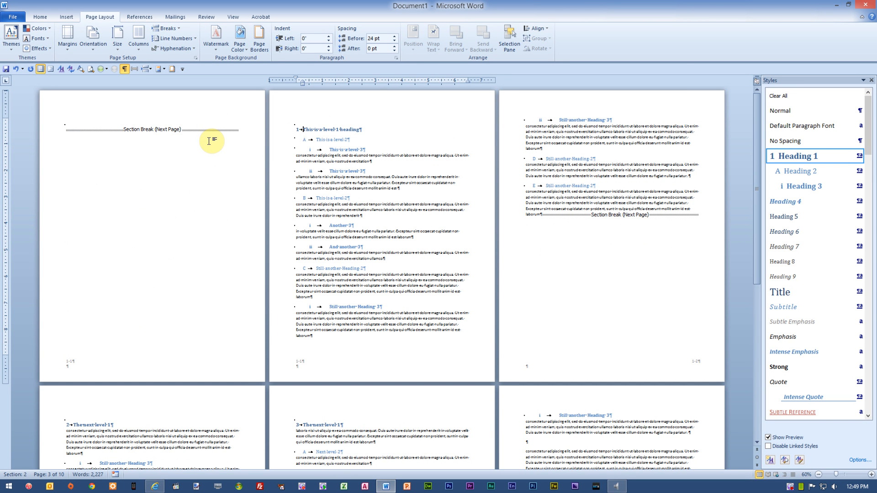
# Insert the Automatic Table 2 table of contents on the blank first page, before the section break
pyautogui.click(209, 141)
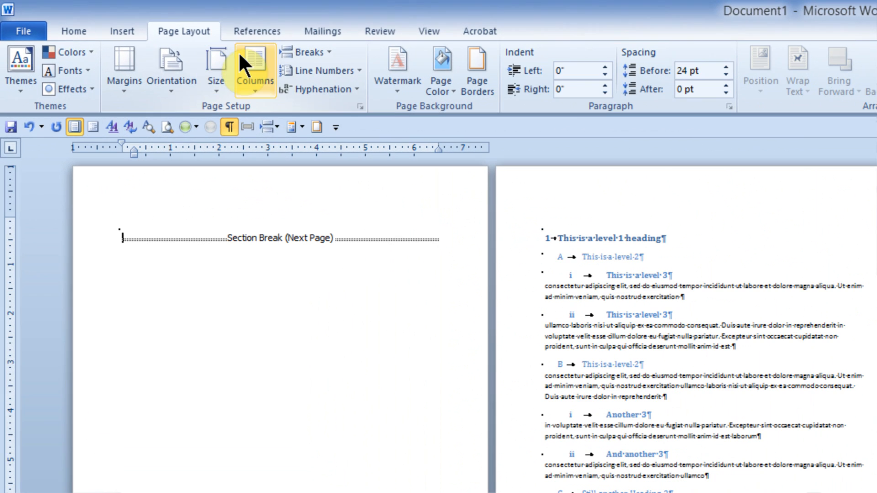
pyautogui.click(140, 17)
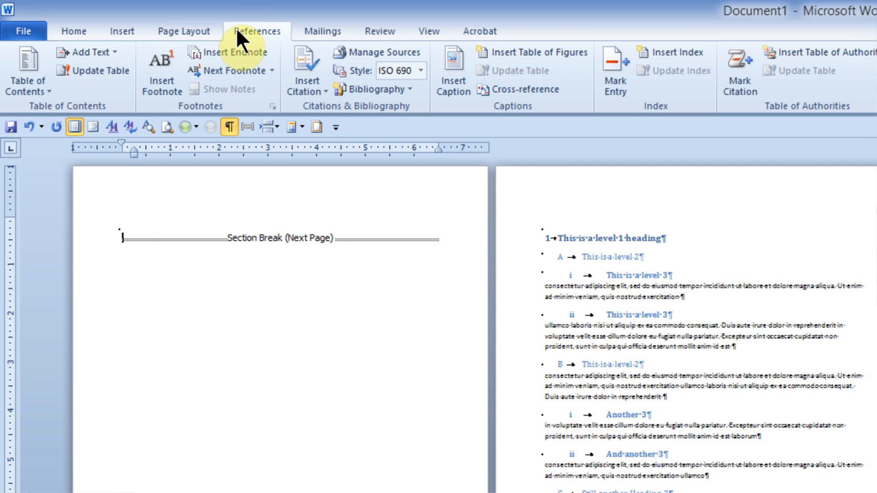
pyautogui.click(32, 86)
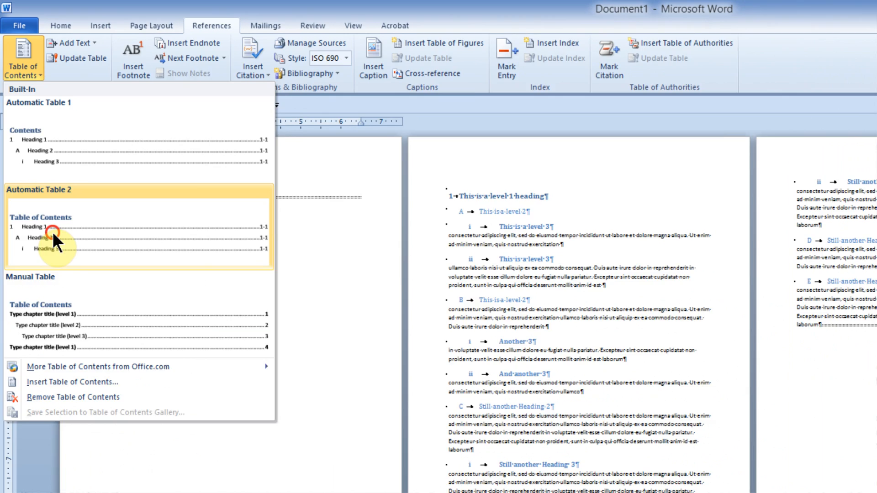
pyautogui.click(64, 283)
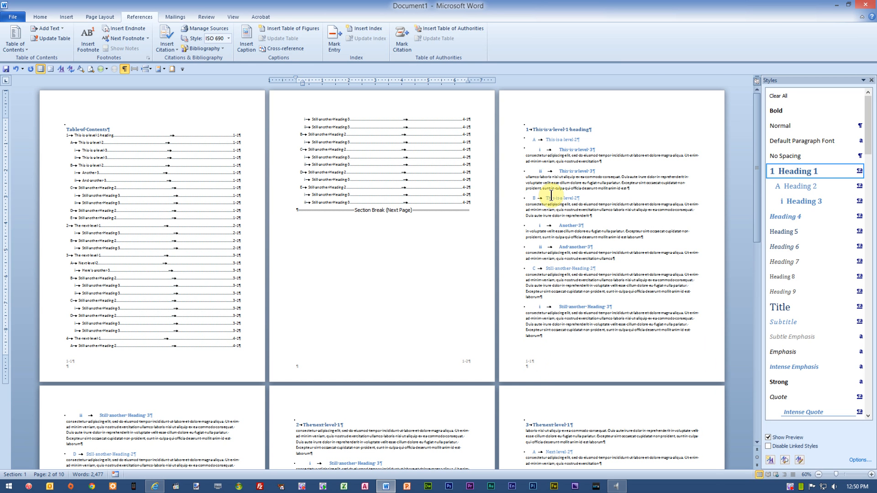
# Open the footers and unlink section 2's odd page footer from the previous section
pyautogui.doubleClick(533, 366)
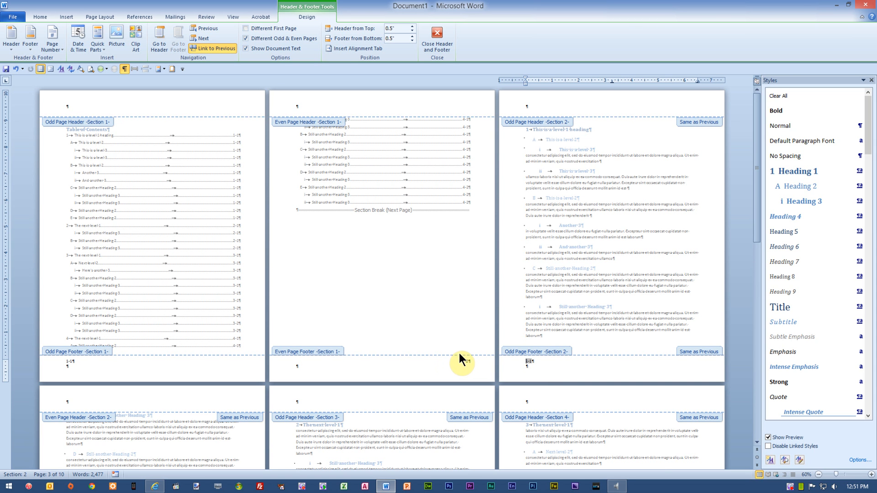
pyautogui.scroll(-5, 459, 353)
pyautogui.scroll(-2, 462, 359)
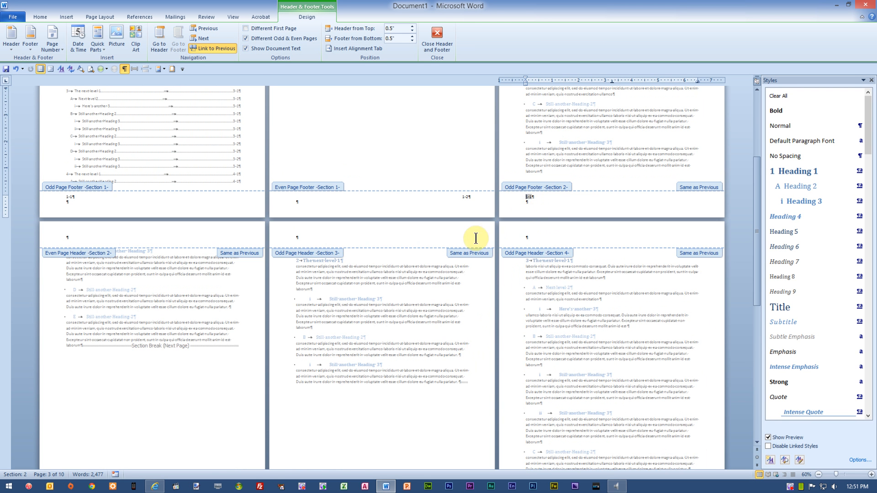
pyautogui.scroll(-4, 470, 251)
pyautogui.scroll(9, 251, 354)
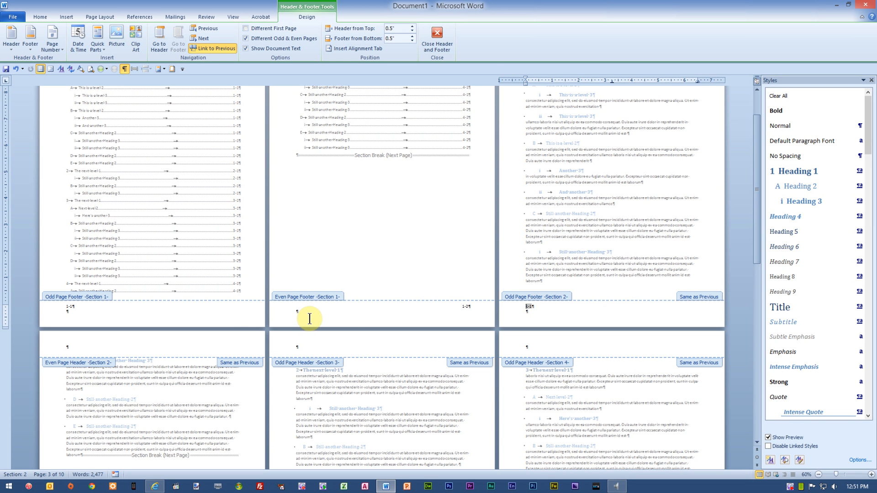
pyautogui.scroll(-2, 347, 311)
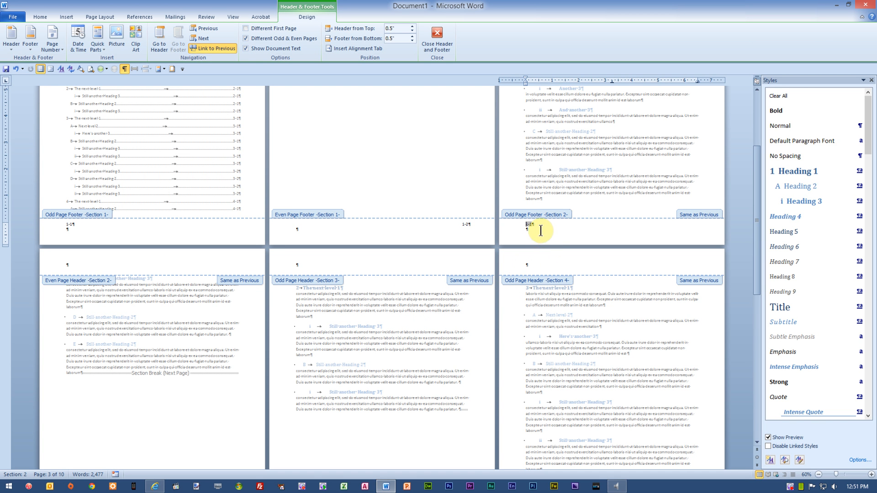
pyautogui.click(515, 227)
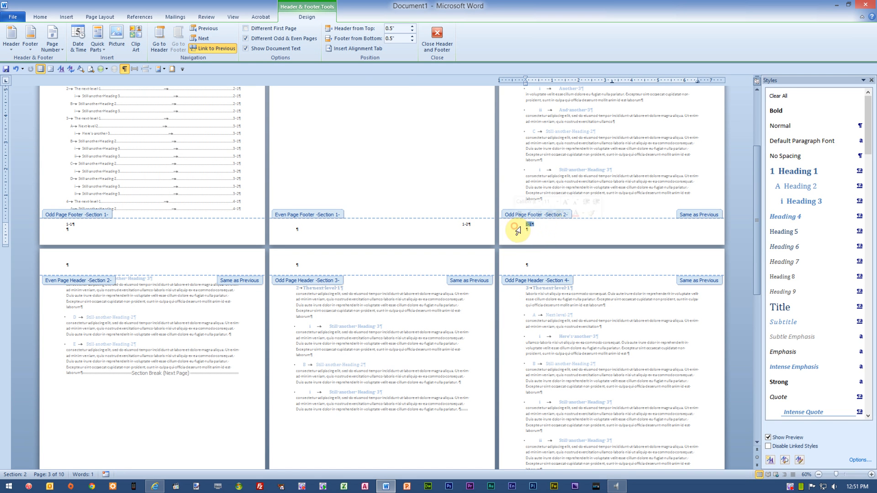
pyautogui.click(211, 47)
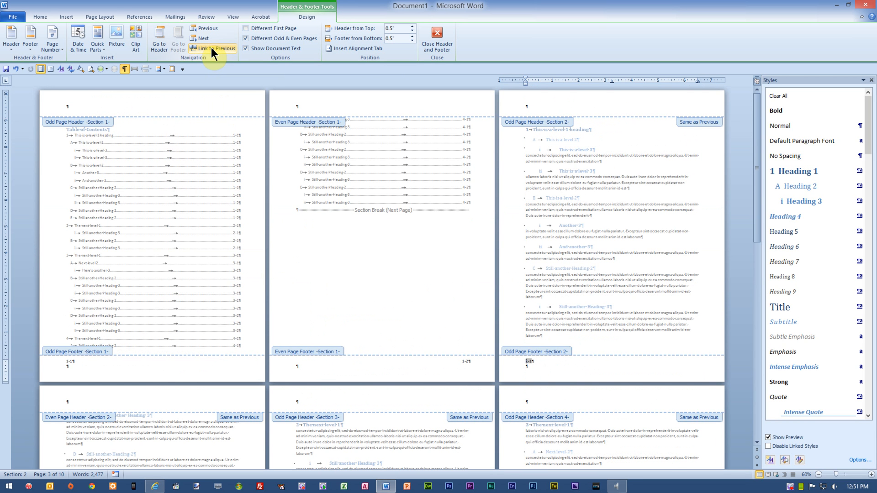
# Unlink section 2's even page footer from the previous section
pyautogui.scroll(-6, 366, 229)
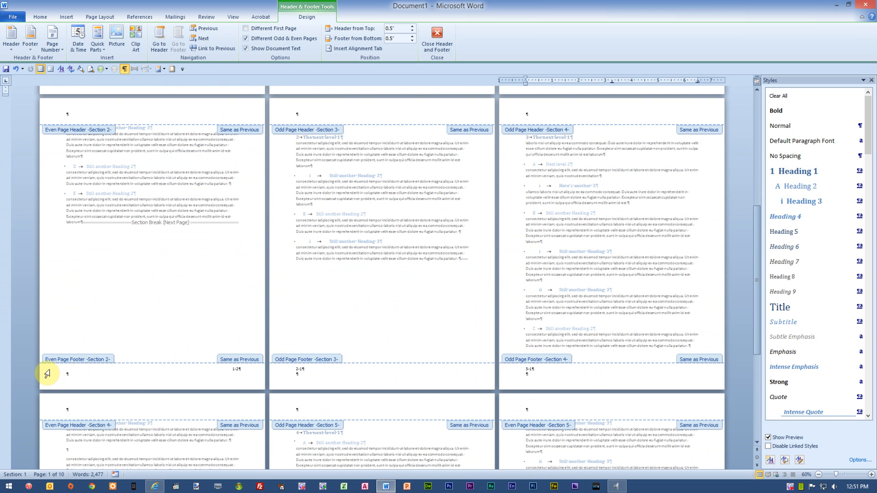
pyautogui.click(50, 369)
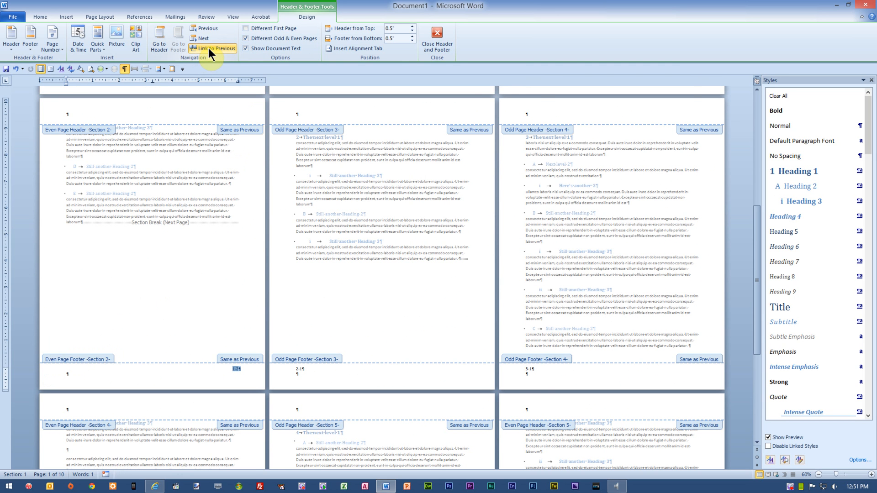
pyautogui.click(208, 48)
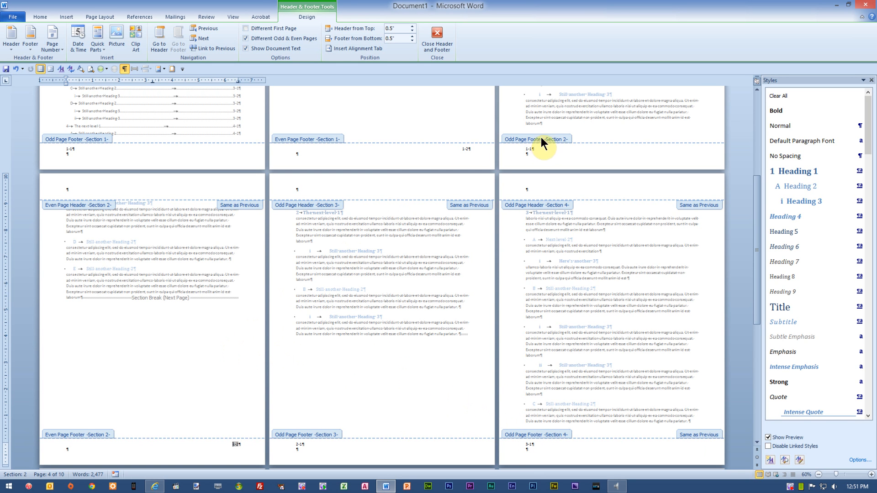
# Delete the page numbers from section 1's even and odd page footers, and return to the document body
pyautogui.scroll(3, 449, 345)
pyautogui.scroll(2, 450, 347)
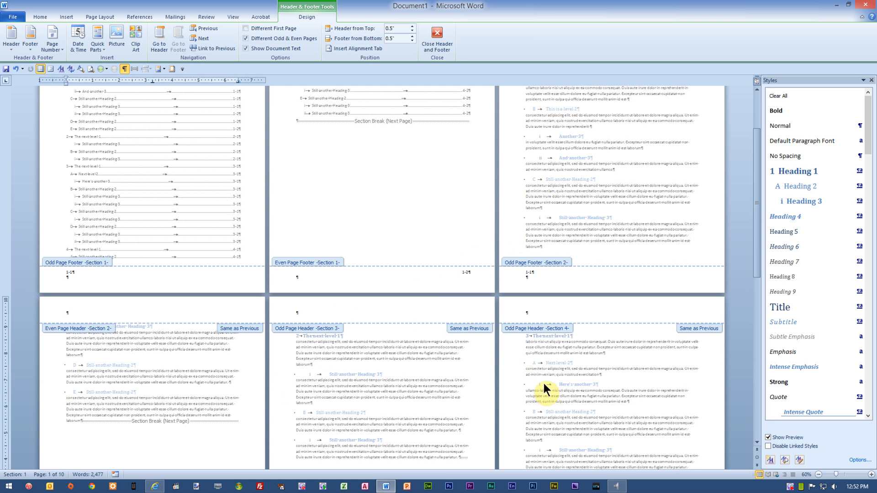
pyautogui.scroll(3, 544, 388)
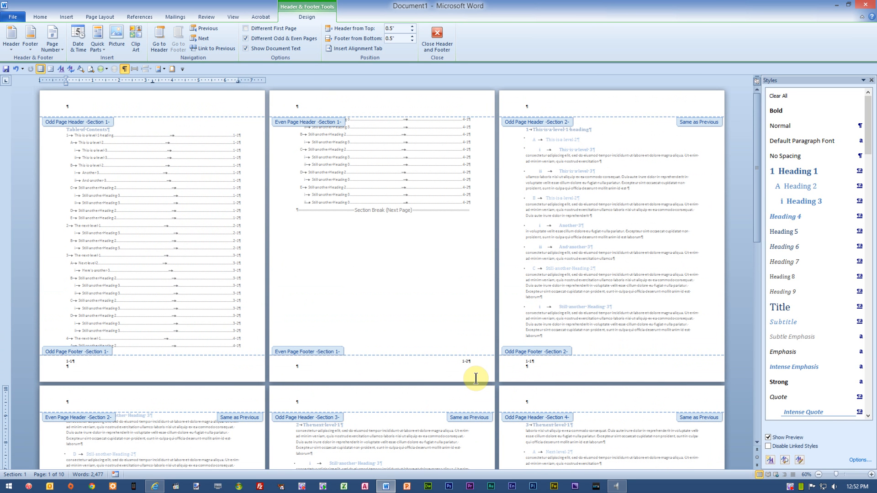
pyautogui.click(281, 370)
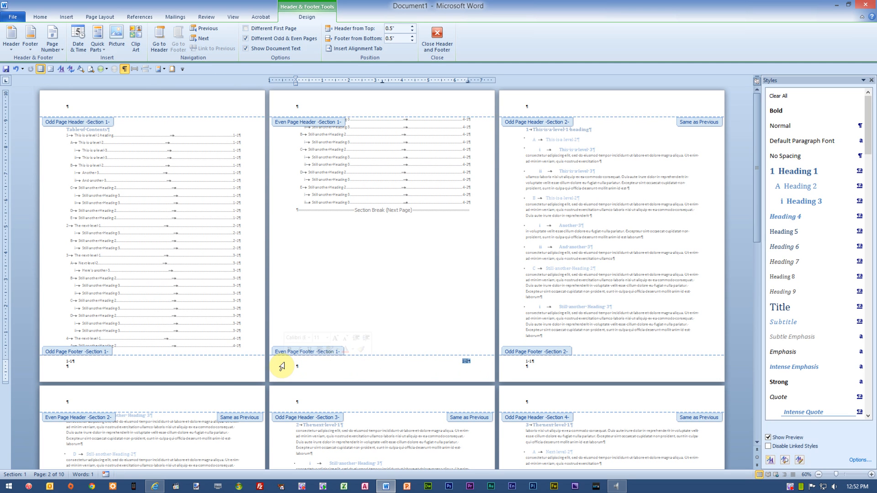
pyautogui.click(52, 365)
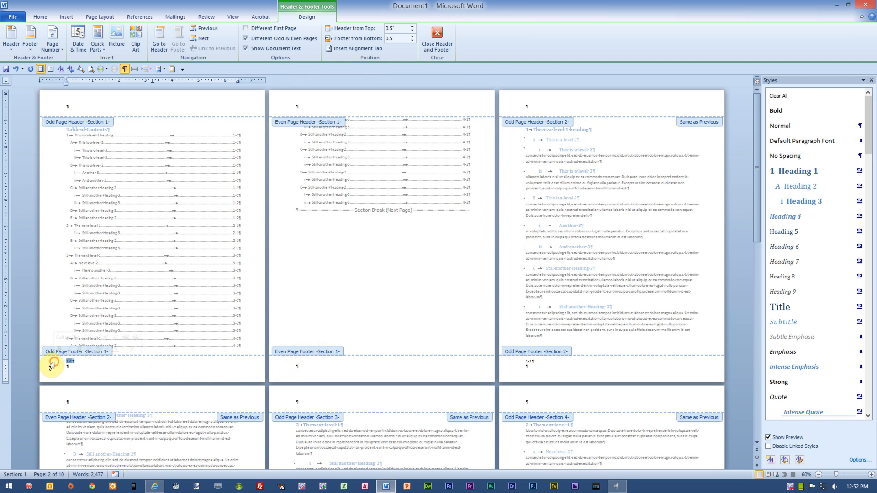
pyautogui.scroll(-2, 574, 354)
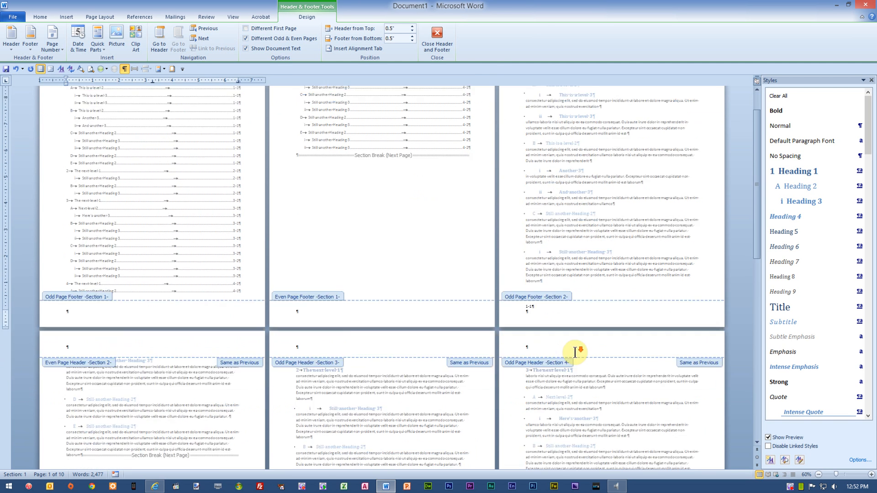
pyautogui.scroll(-6, 574, 352)
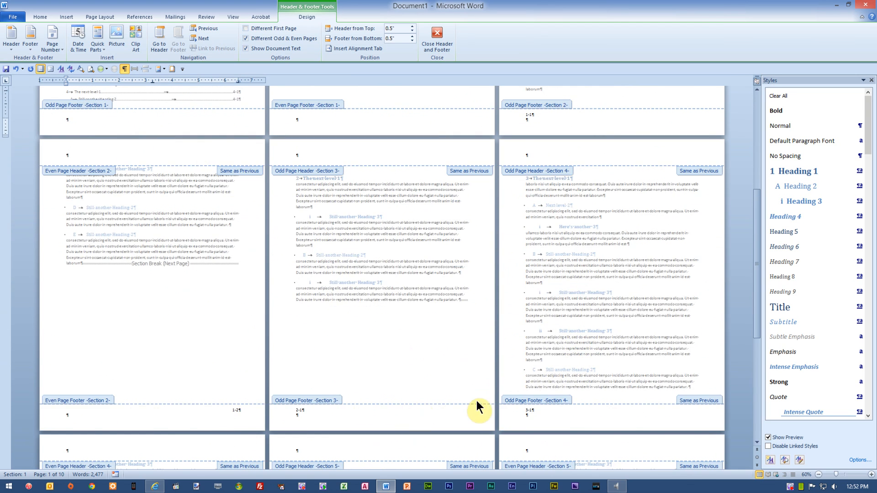
pyautogui.scroll(8, 524, 378)
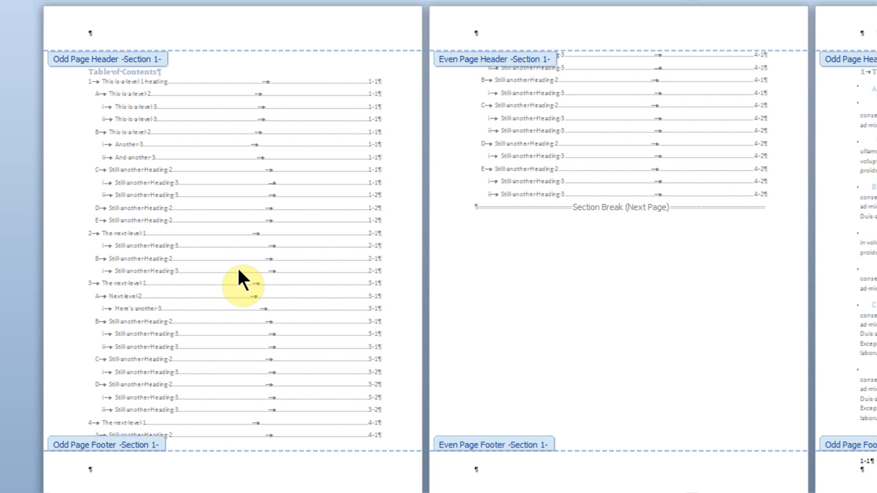
pyautogui.click(153, 139)
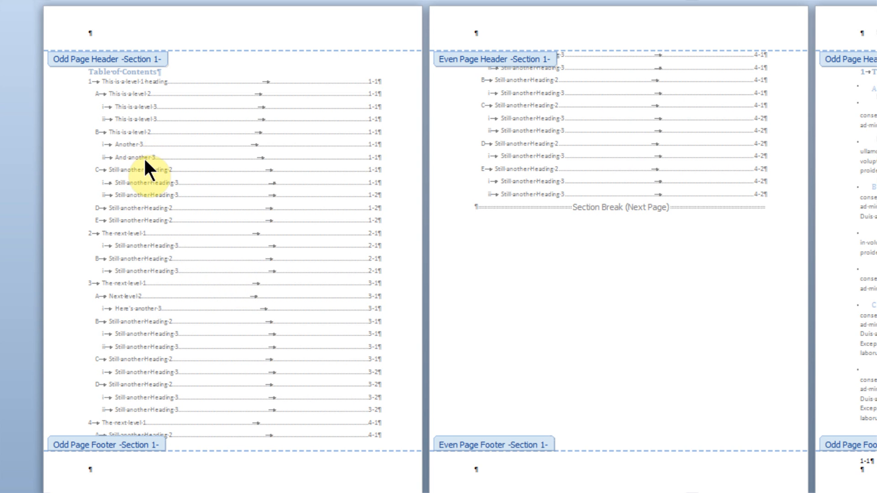
pyautogui.doubleClick(145, 154)
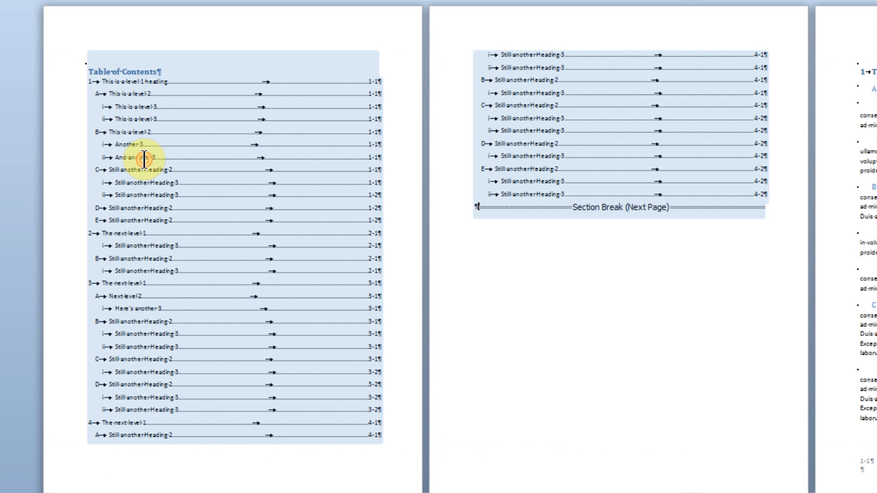
# Replace the existing table of contents with a custom one that shows 2 heading levels
pyautogui.click(128, 133)
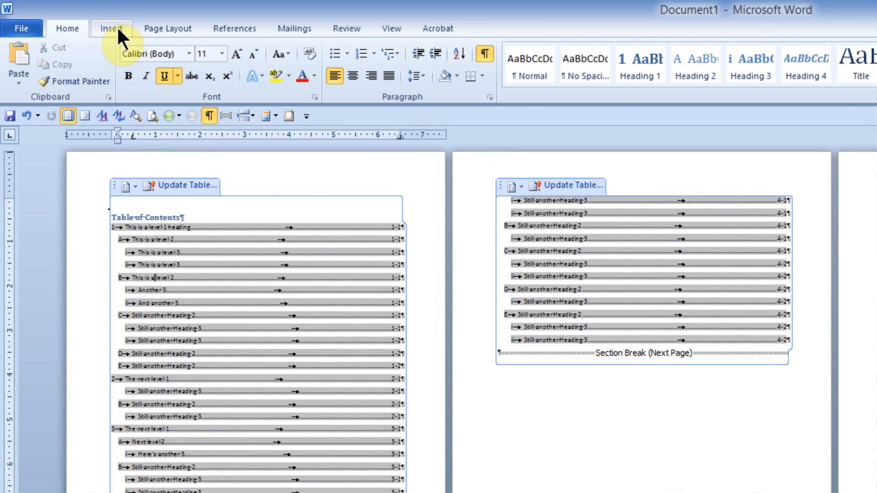
pyautogui.click(113, 25)
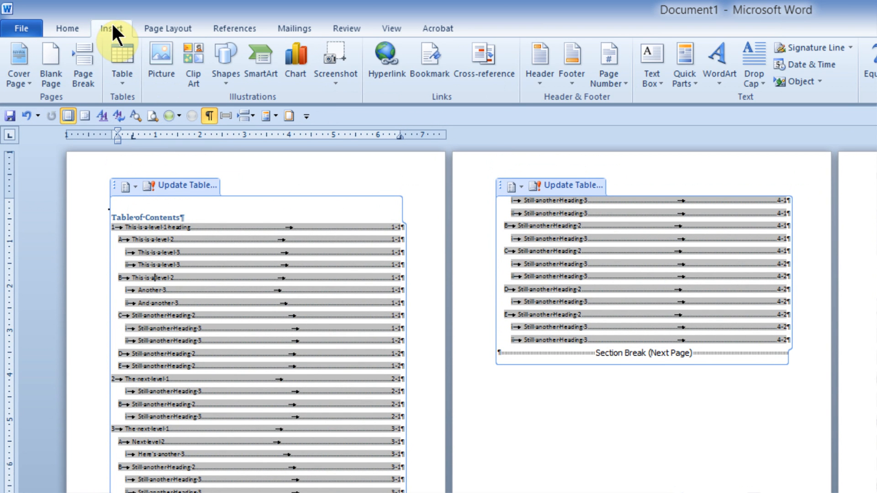
pyautogui.click(230, 30)
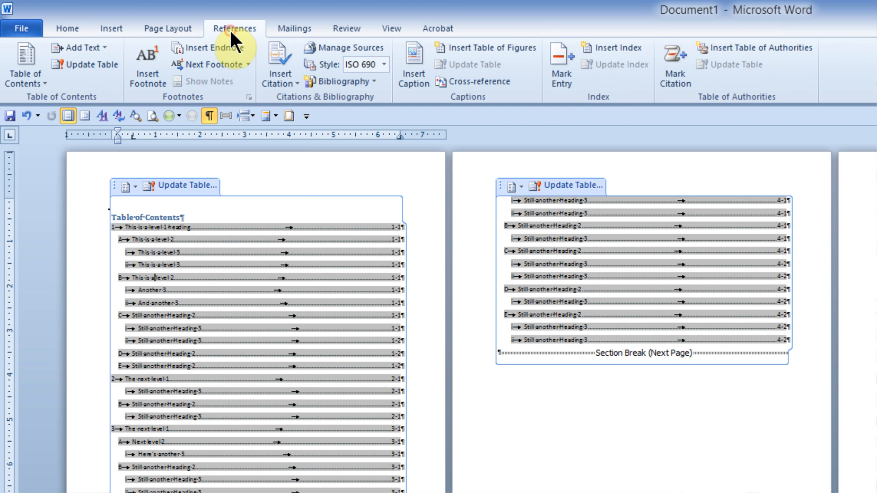
pyautogui.click(37, 76)
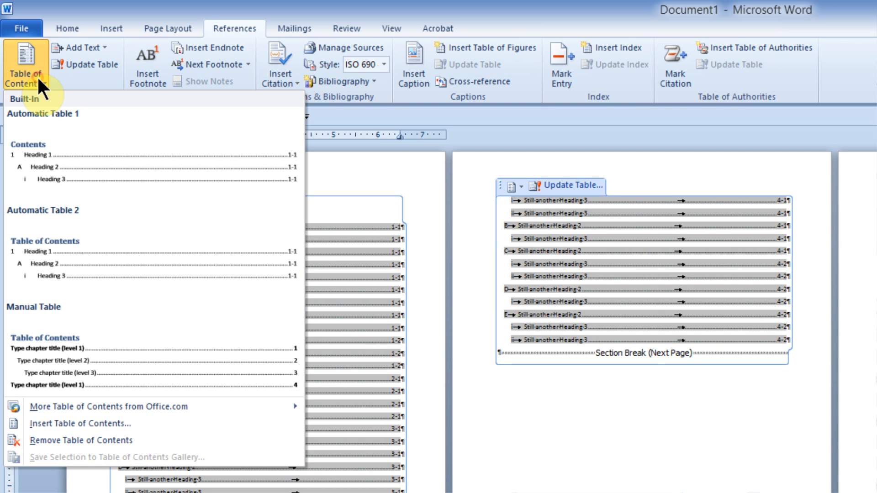
pyautogui.click(71, 423)
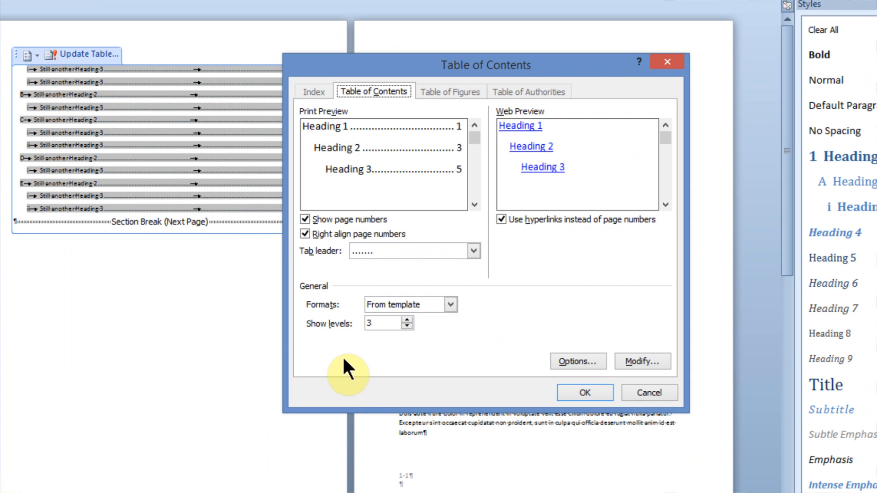
pyautogui.click(407, 320)
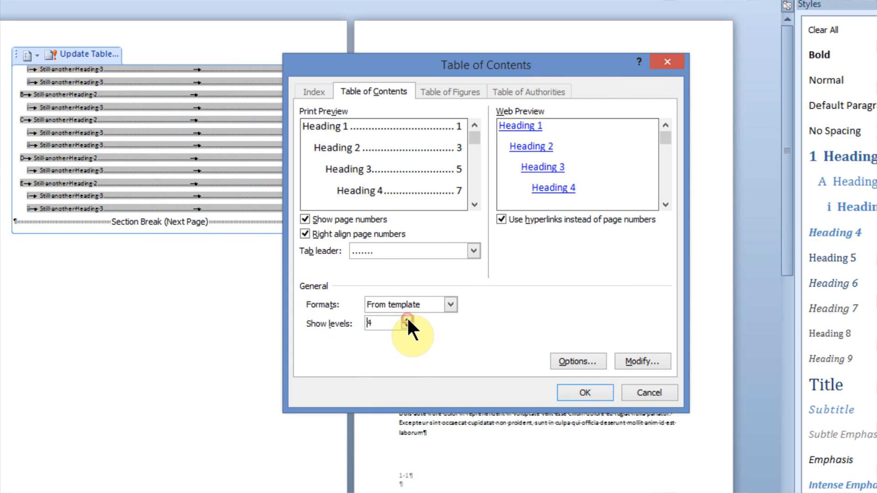
pyautogui.click(406, 326)
pyautogui.click(406, 326)
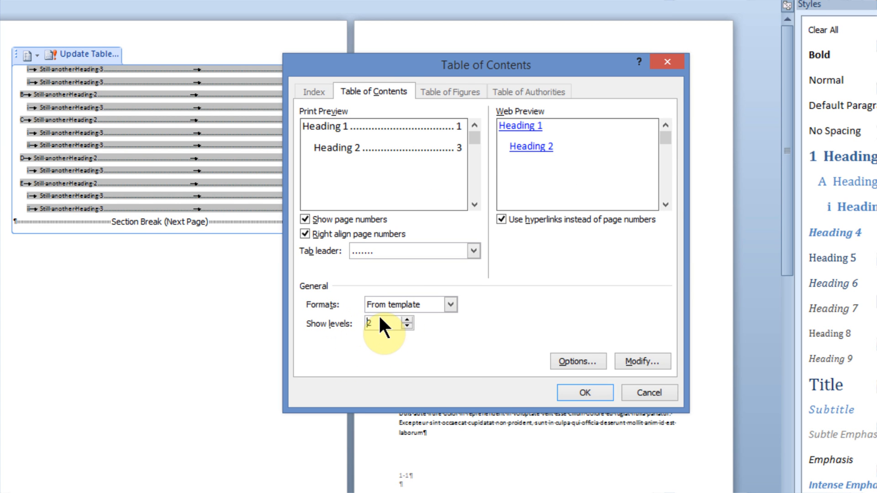
pyautogui.click(585, 391)
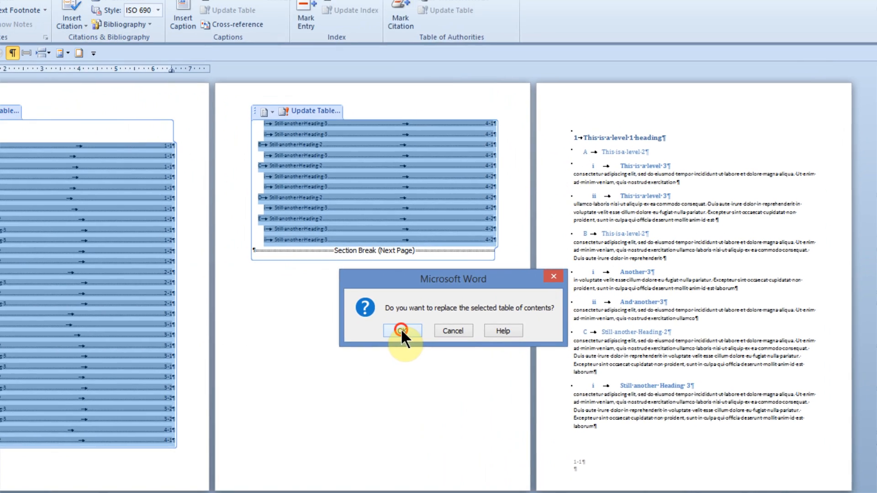
pyautogui.click(193, 318)
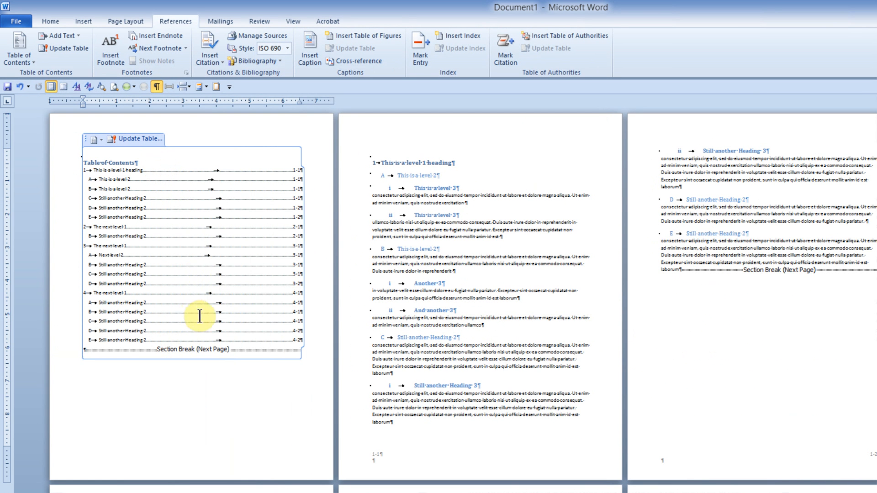
# Open section 2's odd page footer and check the whole document's page layout in the print preview
pyautogui.click(410, 405)
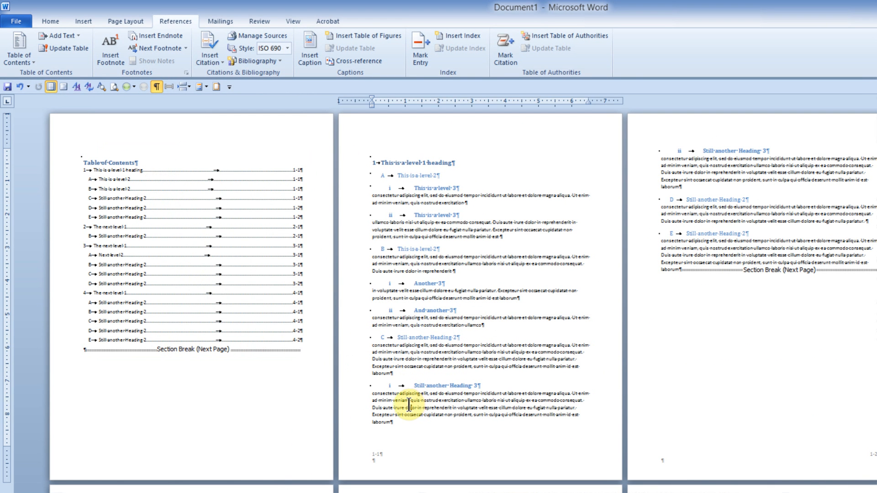
pyautogui.doubleClick(374, 454)
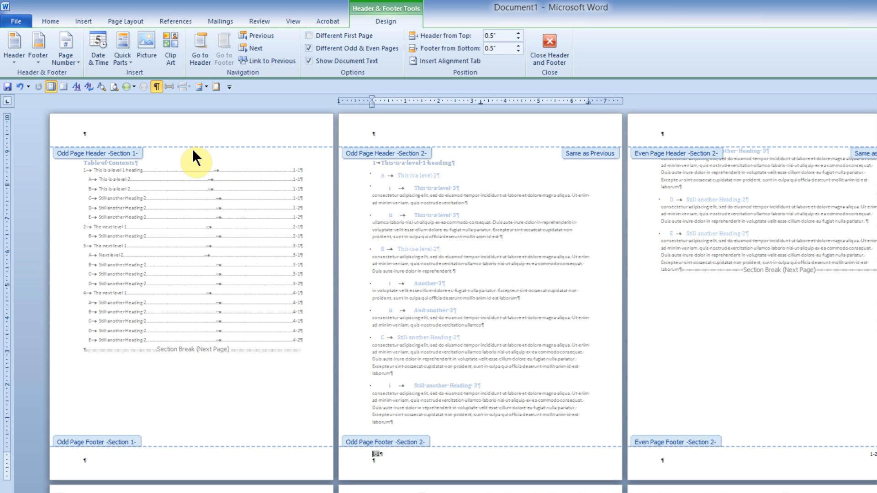
pyautogui.click(114, 85)
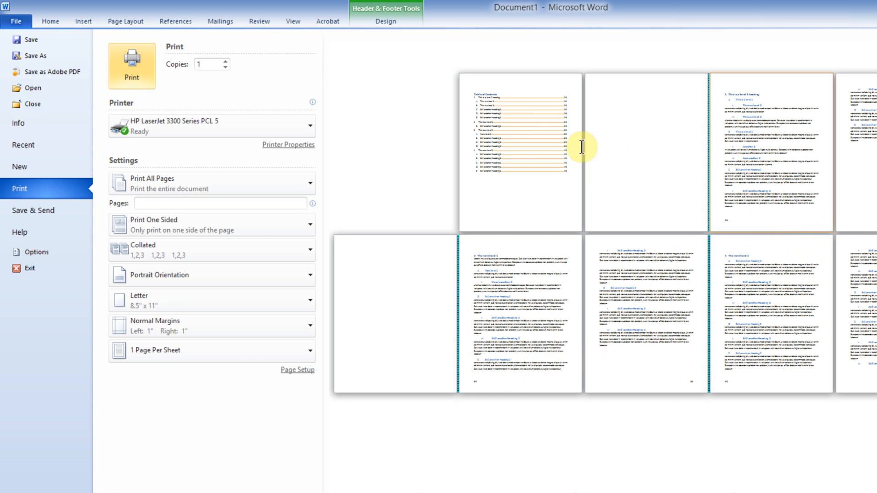
pyautogui.click(51, 22)
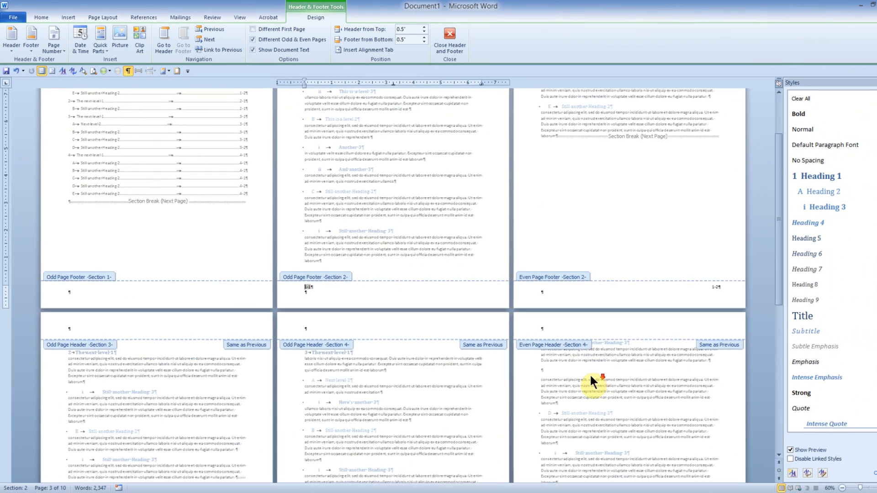
# Examine the chapter-based page numbers in the footers through section 5, and return to the document body
pyautogui.scroll(-5, 717, 464)
pyautogui.scroll(-3, 567, 368)
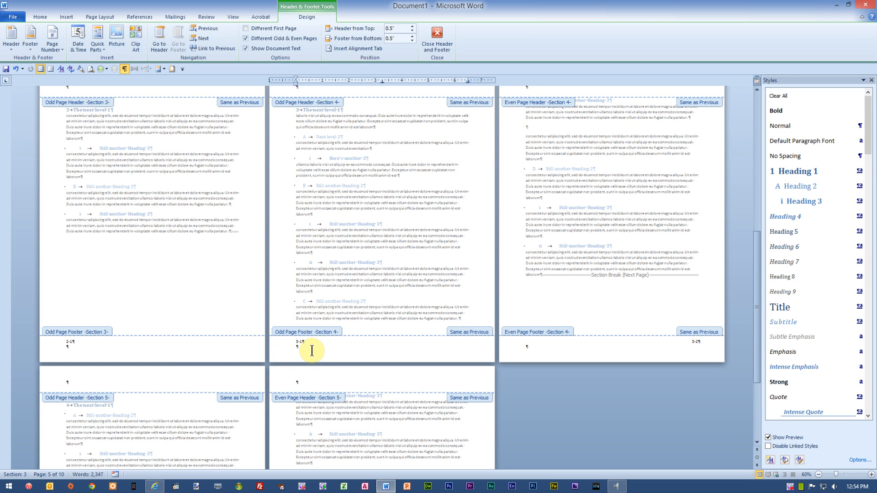
pyautogui.scroll(1, 298, 131)
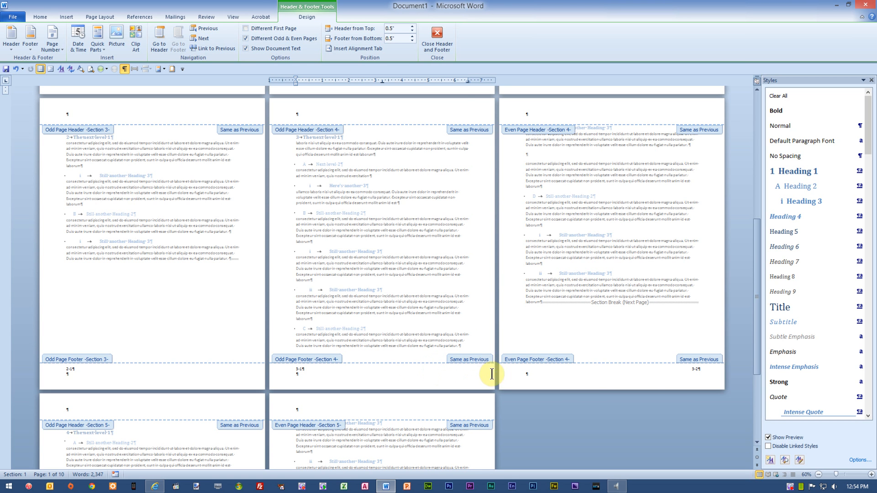
pyautogui.scroll(-5, 625, 377)
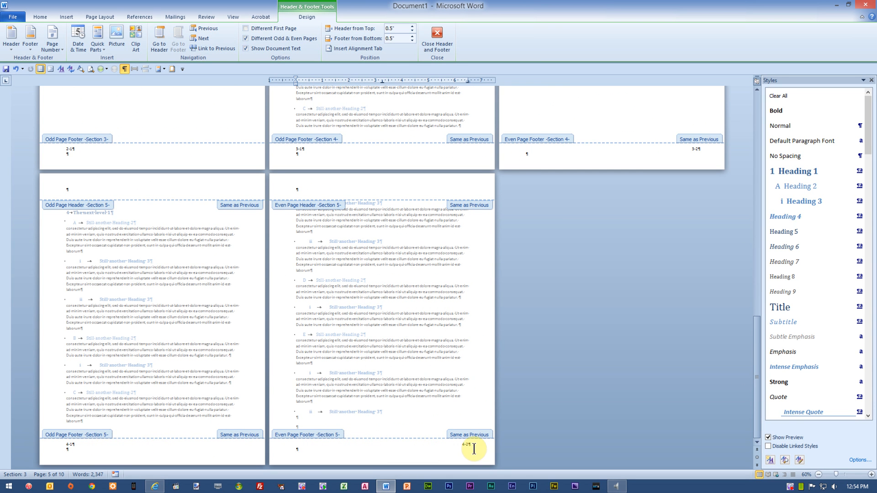
pyautogui.scroll(12, 471, 445)
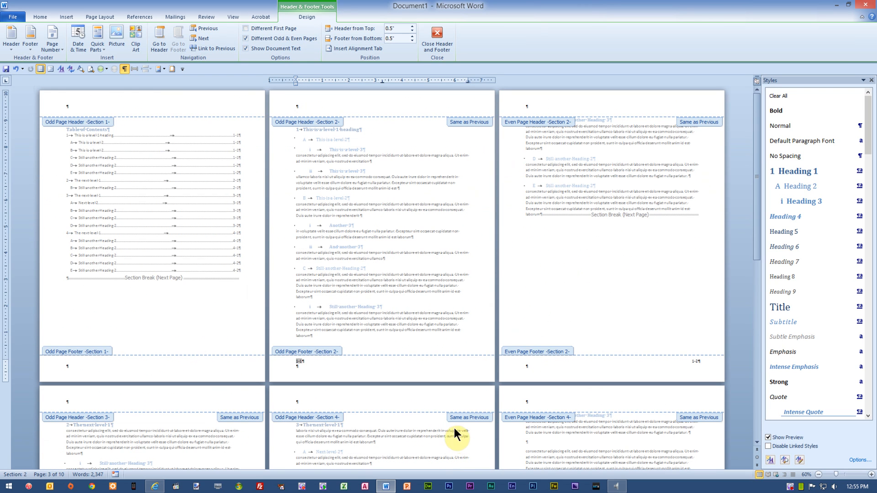
pyautogui.doubleClick(323, 232)
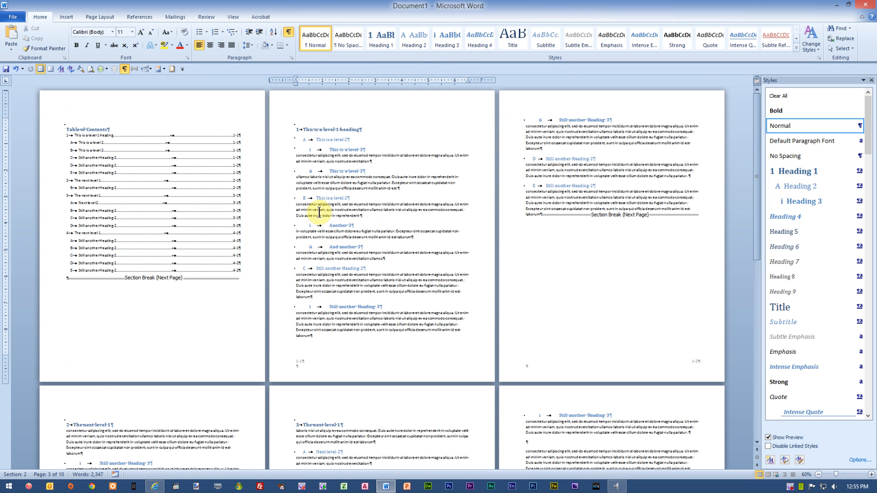
# Insert the built-in Alphabet cover page at the start of the document
pyautogui.click(71, 18)
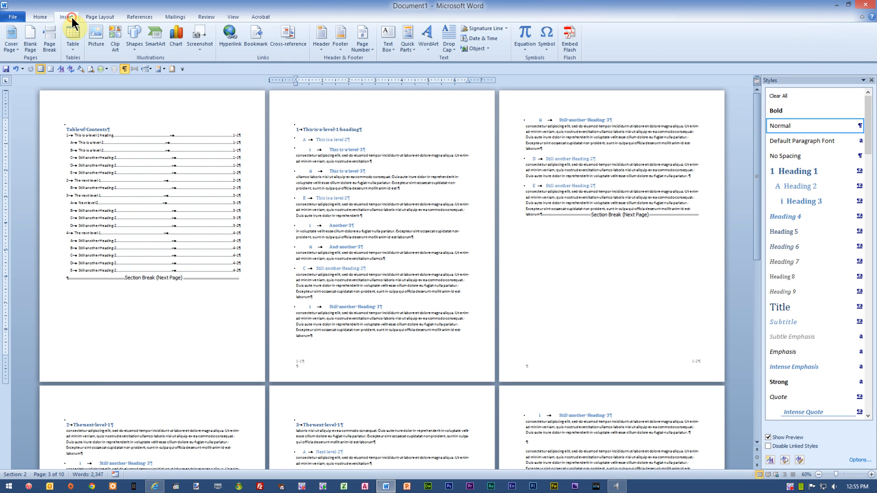
pyautogui.click(9, 40)
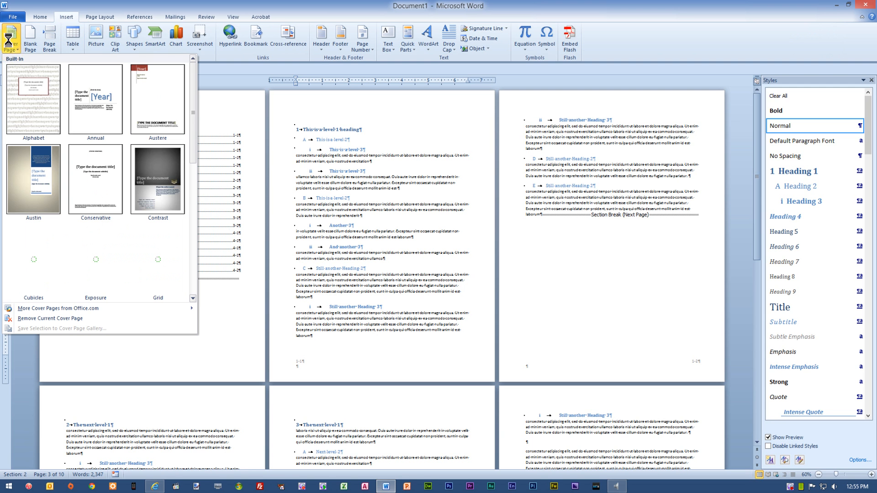
pyautogui.click(35, 111)
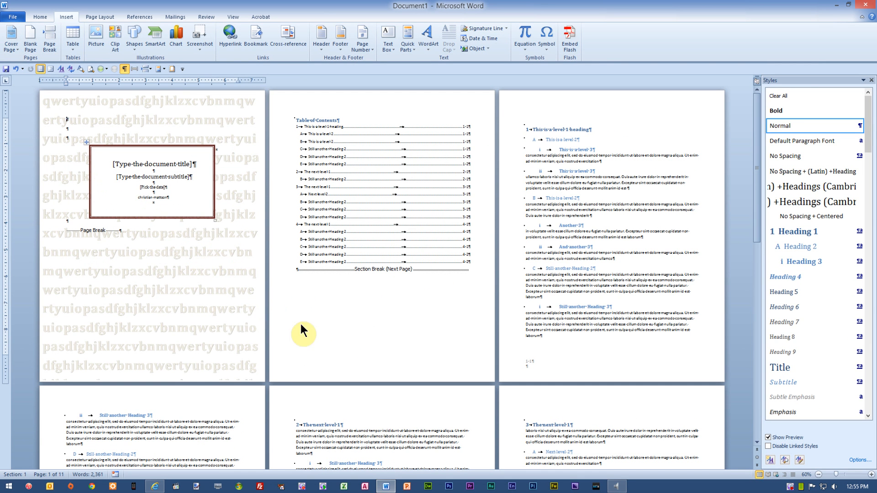
# Reopen the footers to check the page numbers across the sections, and view the document with its cover page in the print preview
pyautogui.click(551, 364)
pyautogui.doubleClick(551, 363)
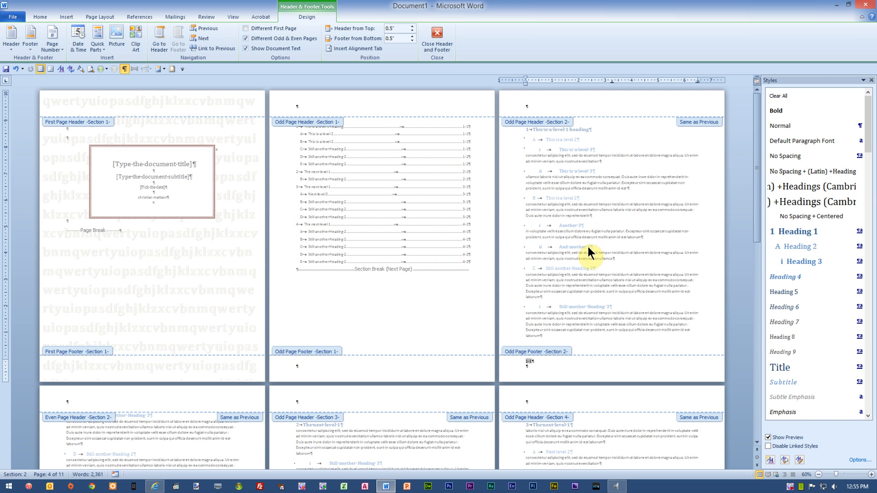
pyautogui.scroll(-10, 589, 249)
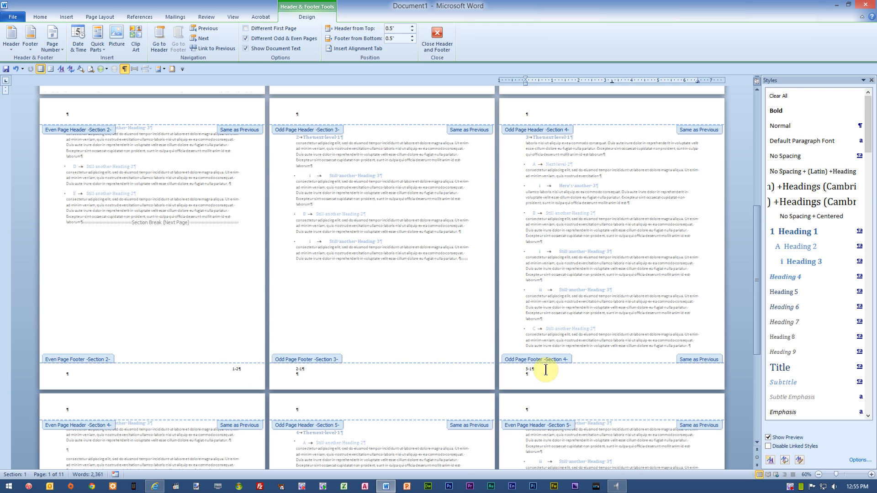
pyautogui.scroll(10, 563, 314)
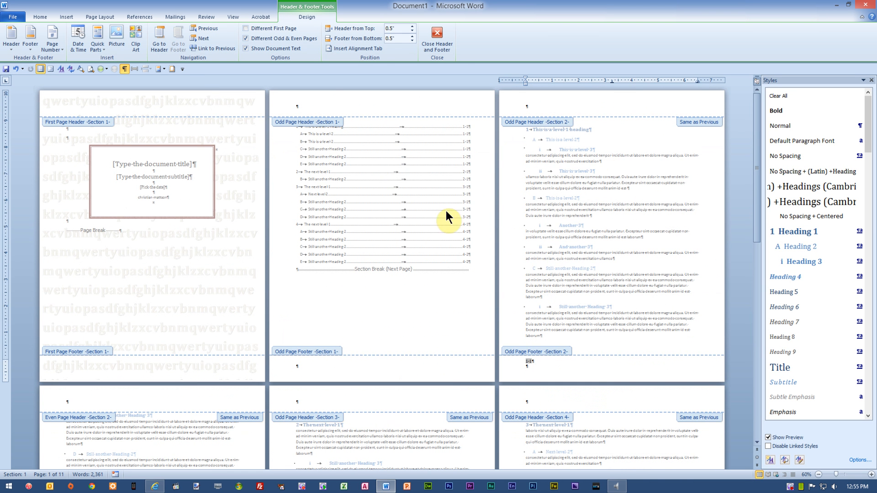
pyautogui.click(90, 69)
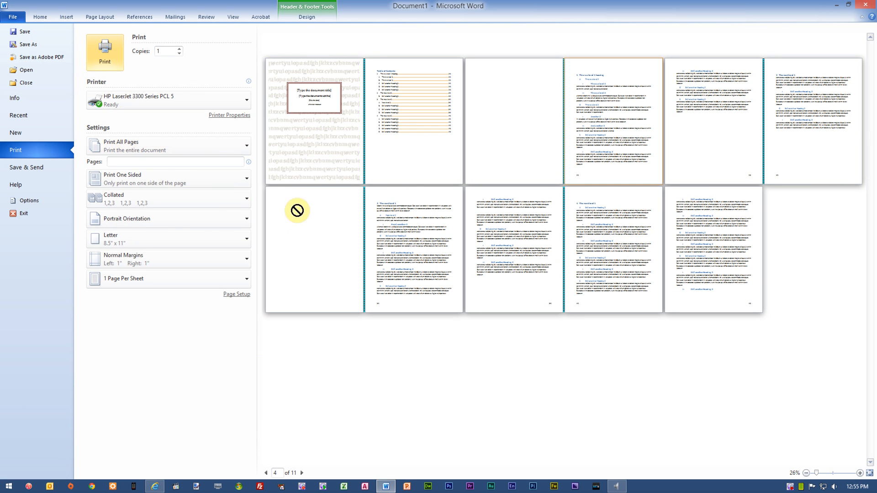